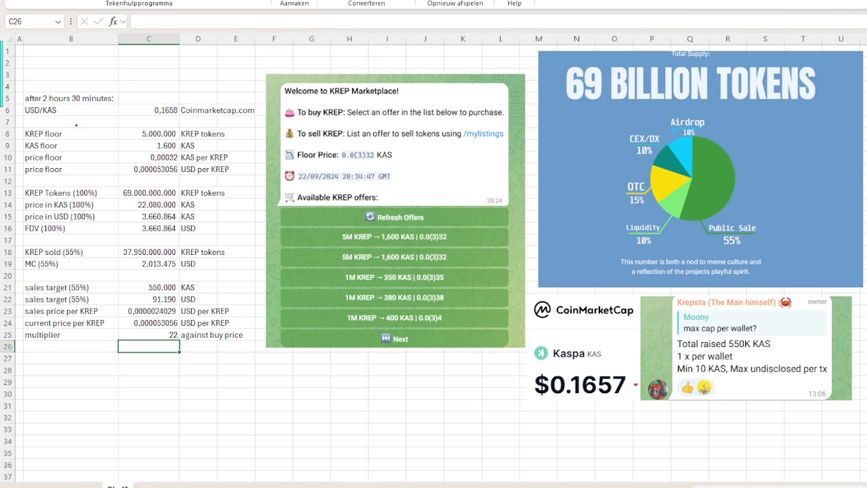
Underline the USD/KAS label and its rate in red ink, and circle the CoinMarketCap Kaspa price picture
drag(25, 119, 59, 119)
mouse_move(533, 296)
mouse_down()
mouse_move(536, 404)
mouse_move(622, 409)
mouse_move(636, 309)
mouse_move(562, 291)
mouse_move(533, 297)
mouse_up()
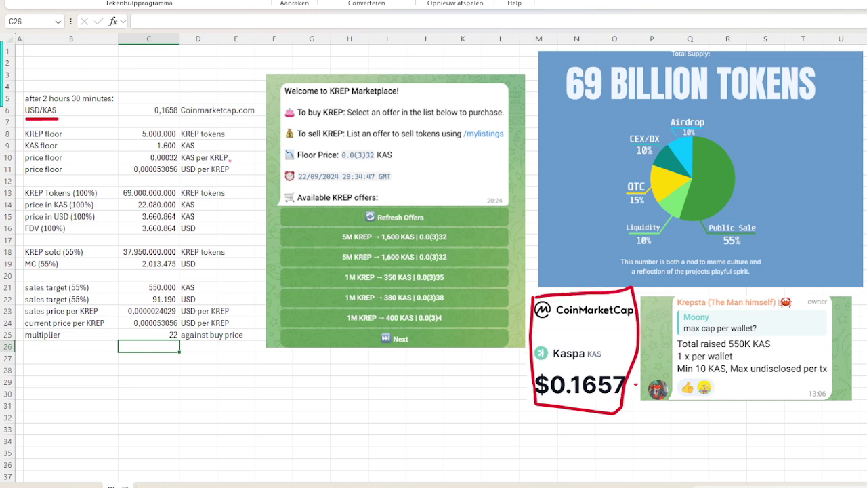
drag(155, 117, 176, 119)
Draw a red line beside the four floor rows and mark both ends of the first 5M KREP offer
mouse_move(21, 129)
mouse_down()
mouse_move(21, 175)
mouse_move(24, 143)
mouse_up()
drag(324, 236, 332, 237)
drag(456, 237, 470, 238)
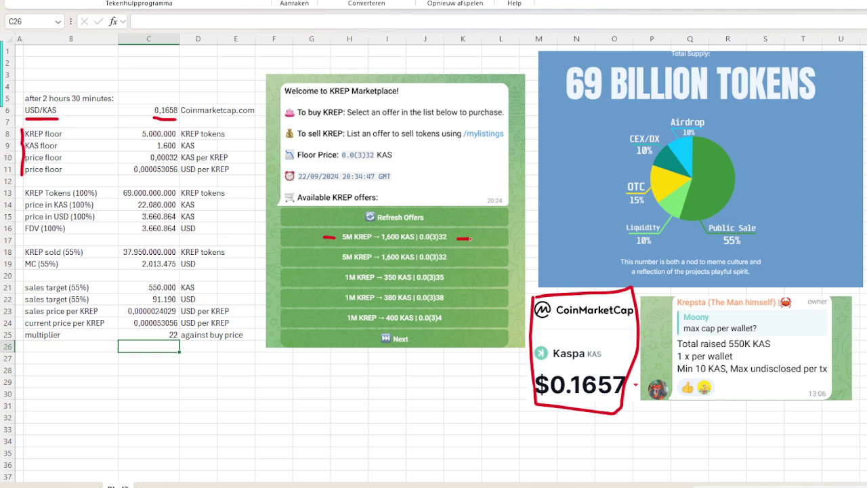
Underline the token amount, KAS amount and unit price in the first offer, and mark the matching values in C8, C9 and C10
drag(342, 245, 370, 247)
drag(134, 135, 125, 134)
click(300, 181)
drag(382, 244, 409, 244)
drag(138, 149, 153, 147)
drag(422, 246, 444, 245)
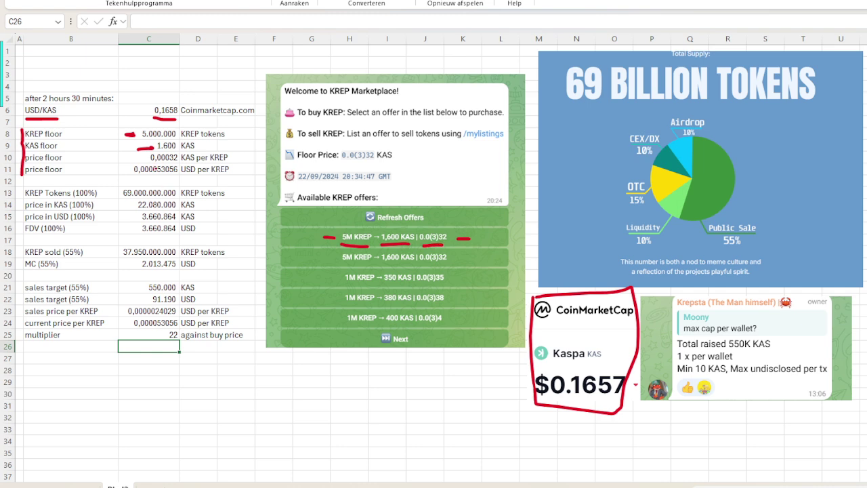
drag(135, 159, 140, 159)
Inspect the formulas behind the two price floor values, in KAS and in USD per KREP, without changing them
double_click(160, 158)
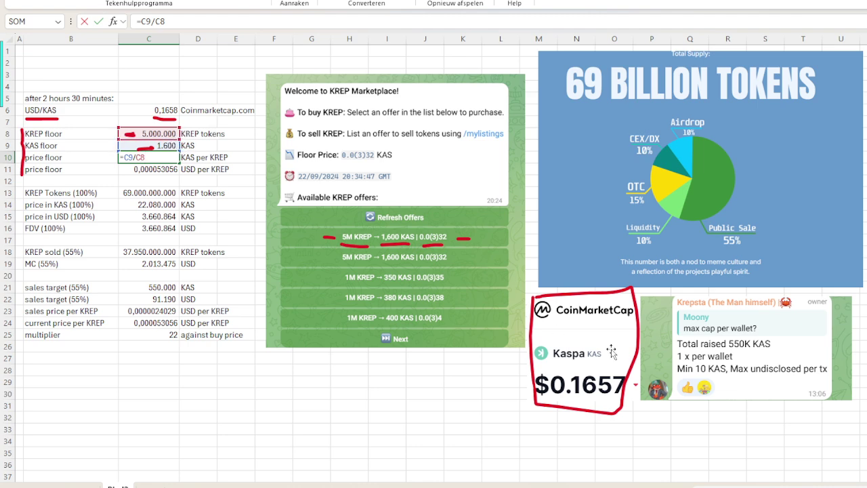
key(Return)
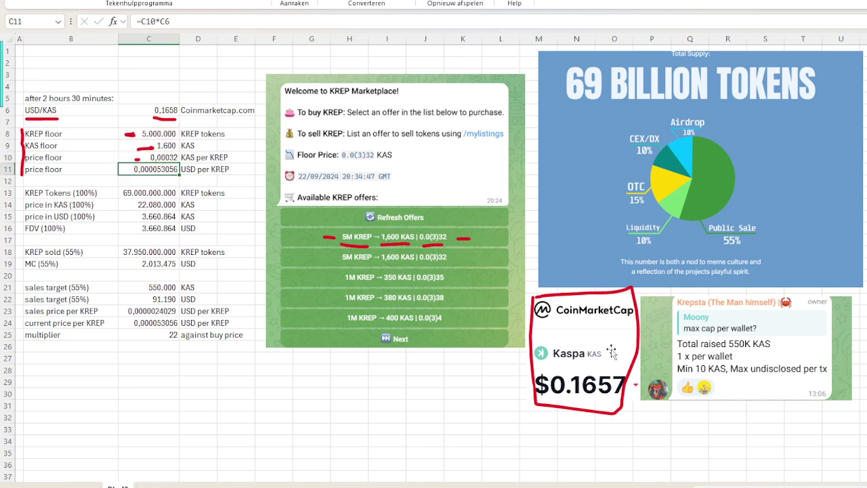
double_click(143, 170)
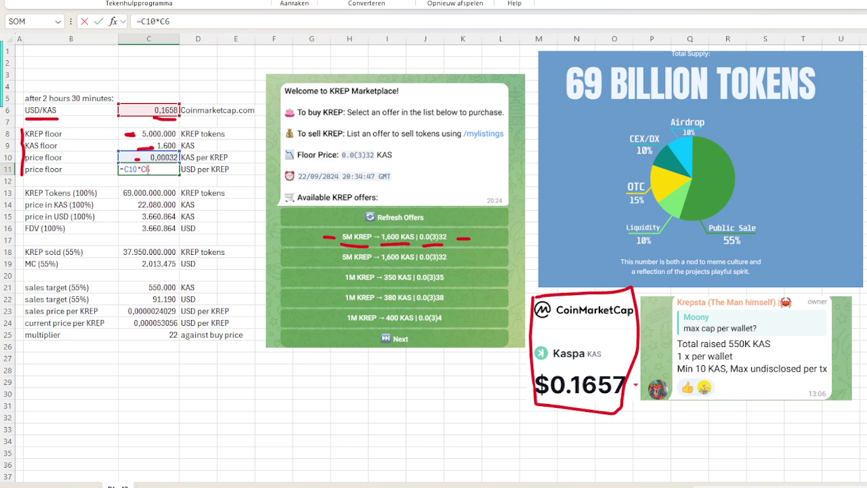
key(Return)
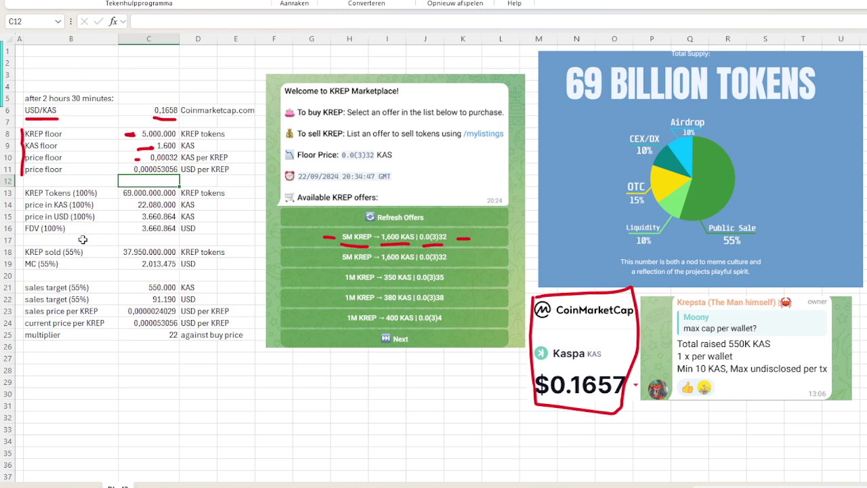
Fill the FDV (100%) and MC (55%) label cells with yellow
click(85, 229)
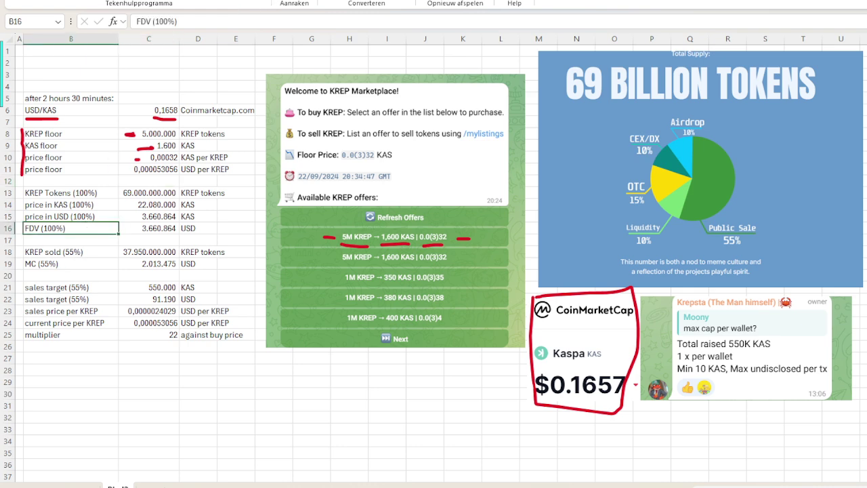
key(alt+h)
key(h)
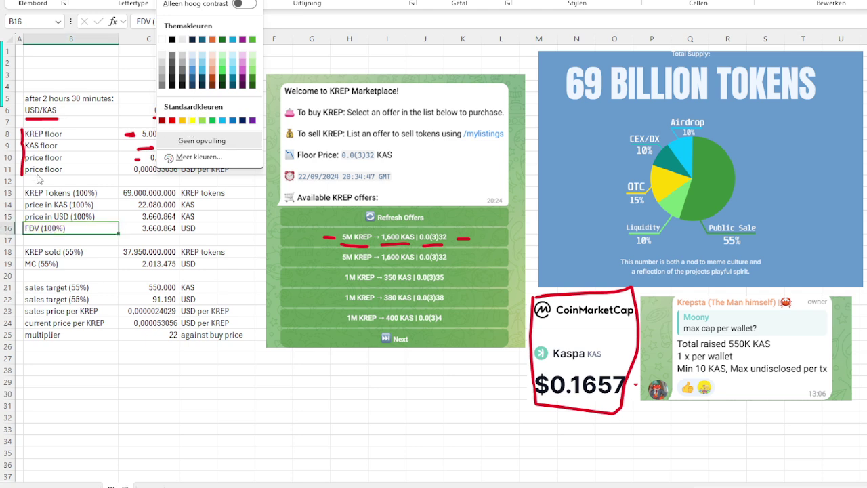
key(Escape)
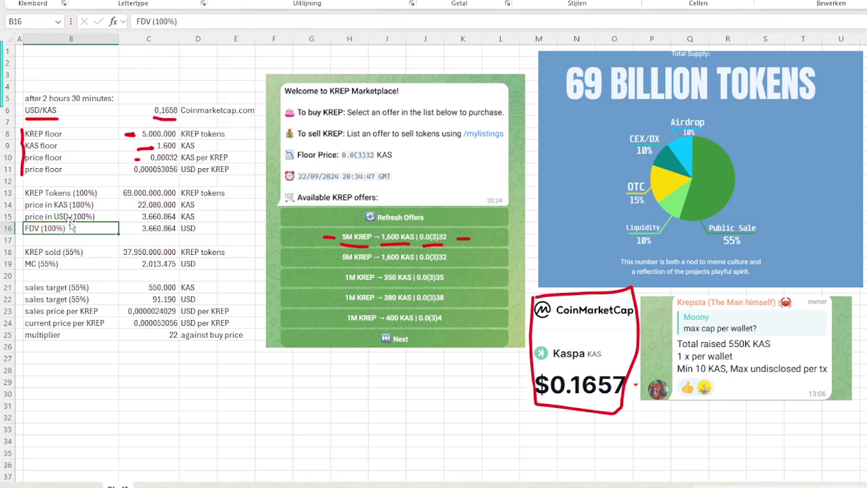
click(157, 2)
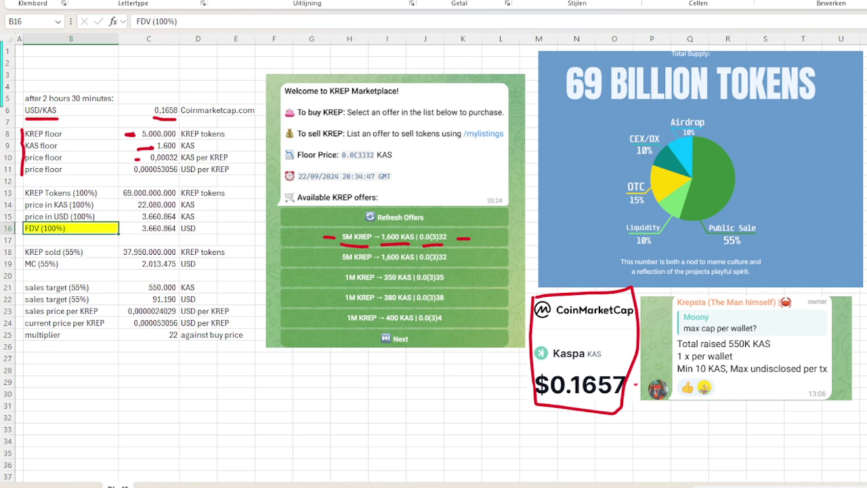
click(79, 263)
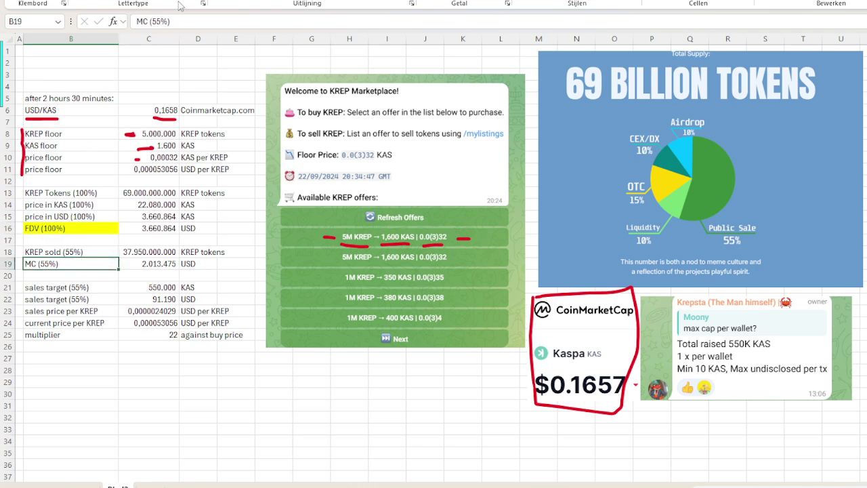
click(157, 2)
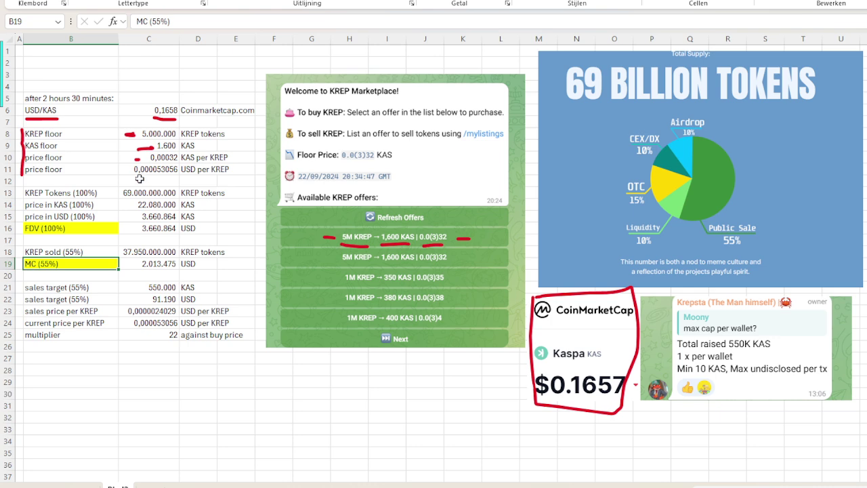
Underline the 69 Billion Tokens heading in red ink and mark the KREP Tokens (100%) amount in the sheet
click(64, 230)
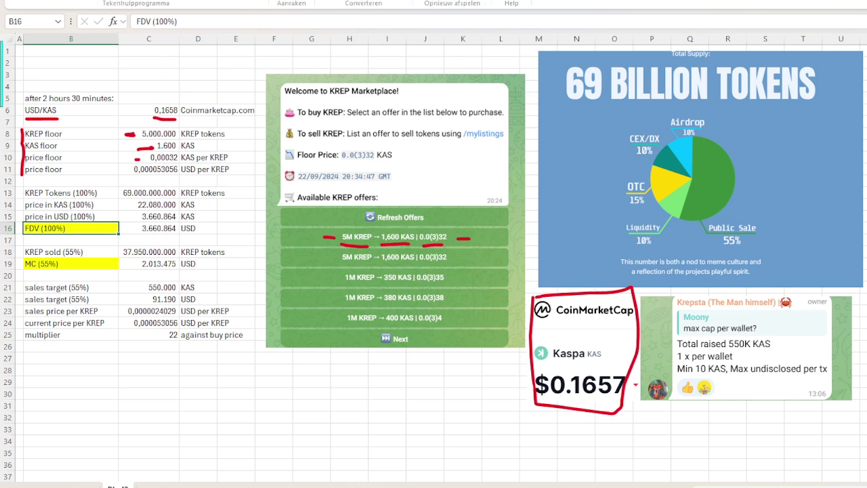
mouse_move(574, 113)
mouse_down()
mouse_move(720, 122)
mouse_move(555, 95)
mouse_up()
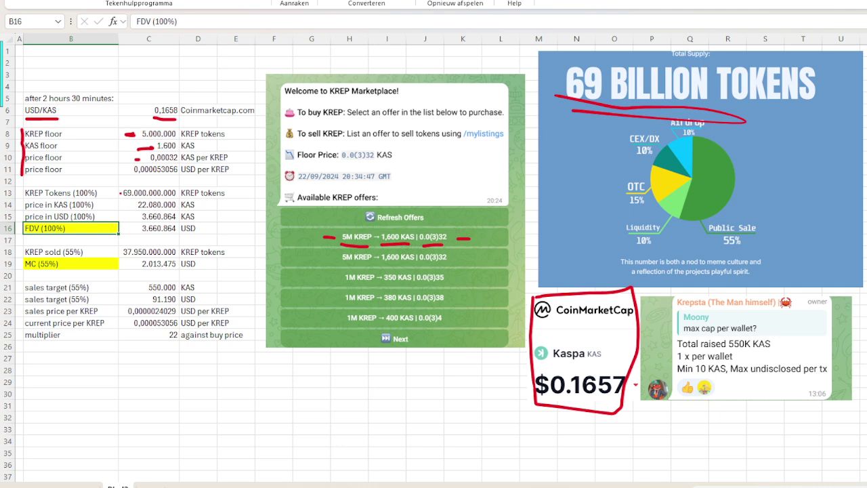
drag(116, 193, 120, 193)
Inspect the formulas for the total price in KAS and in USD at 100% of the tokens
click(160, 205)
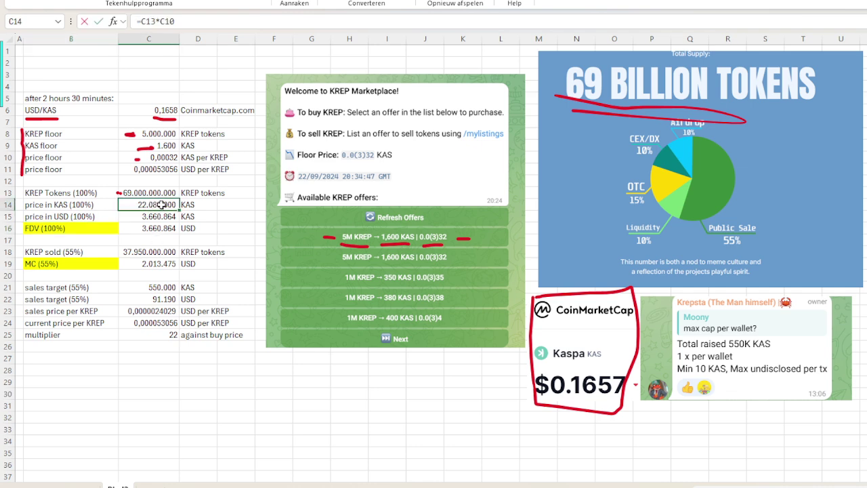
double_click(160, 205)
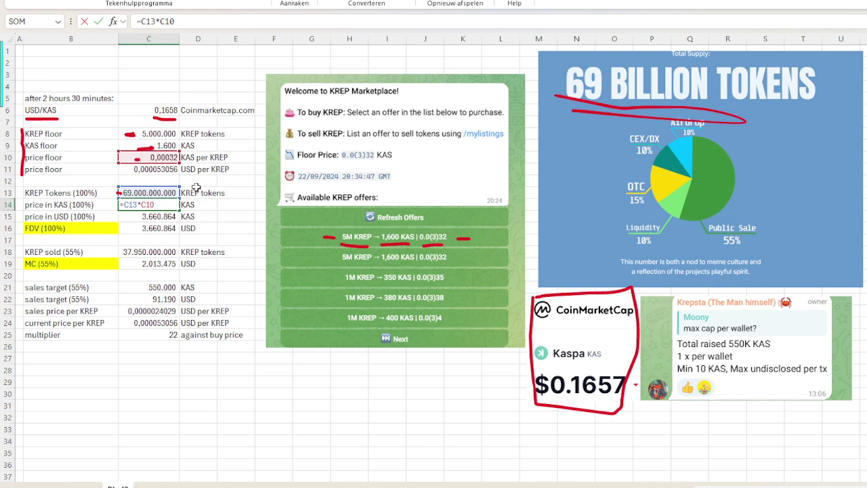
key(Return)
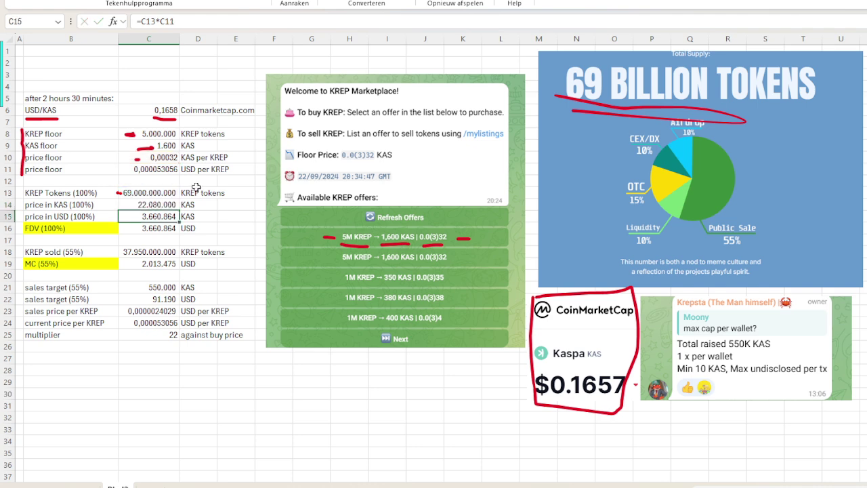
double_click(164, 217)
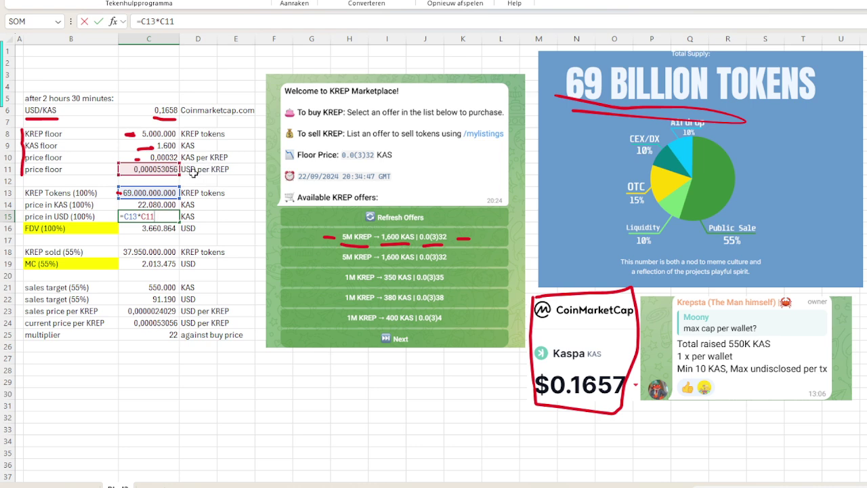
key(Return)
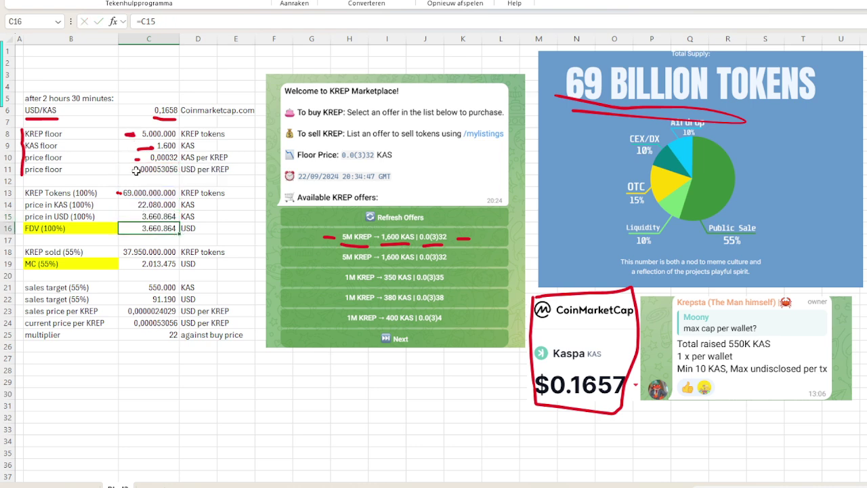
Correct the unit beside the price in USD (100%) value to USD
double_click(149, 216)
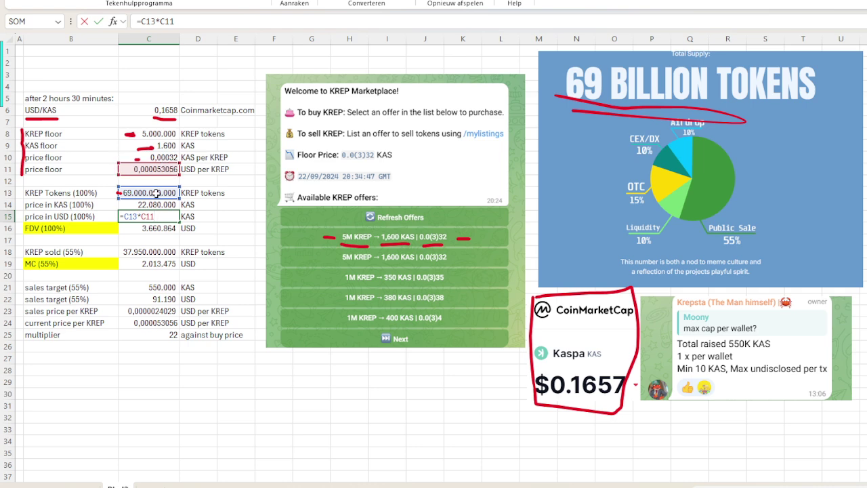
click(199, 216)
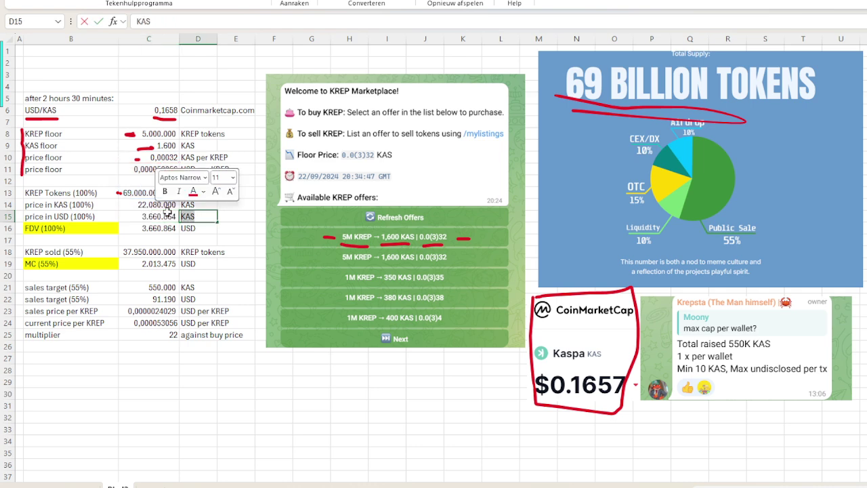
text(USD)
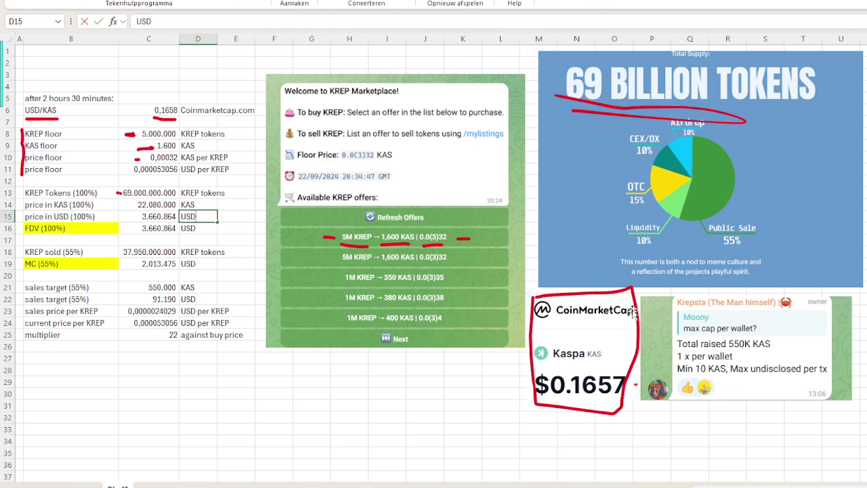
key(Return)
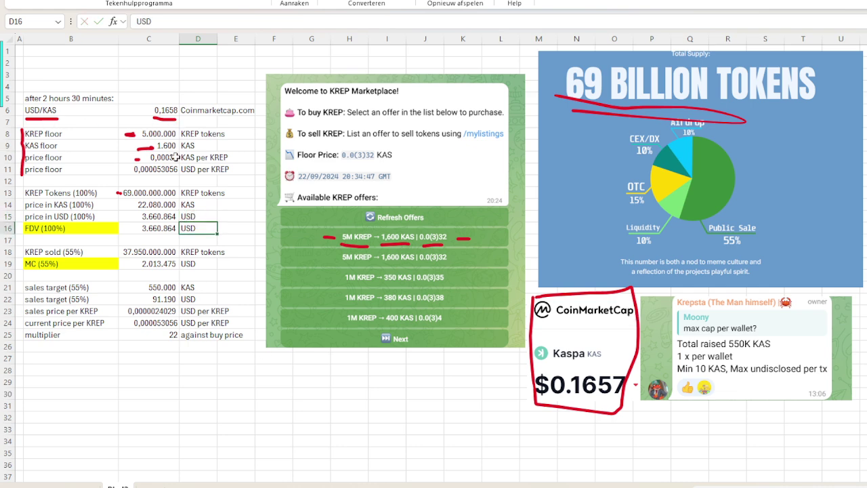
Recheck the price in USD (100%) formula and select that row and the FDV (100%) row to point them out
double_click(151, 216)
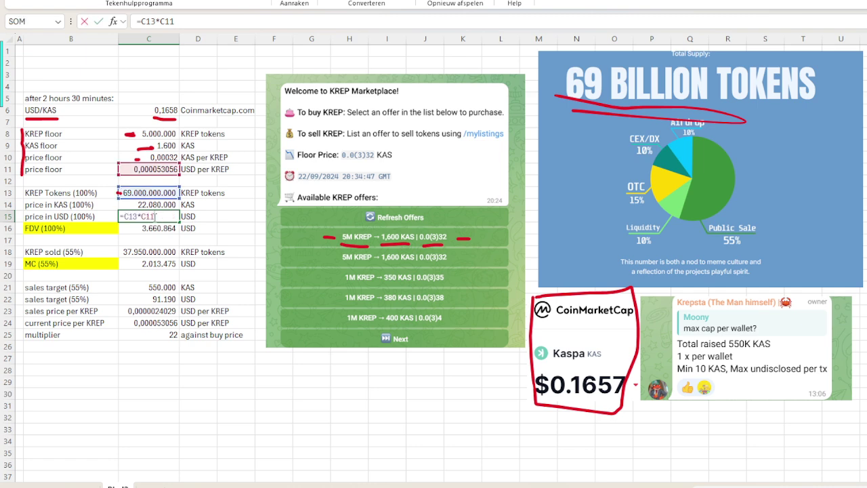
key(Return)
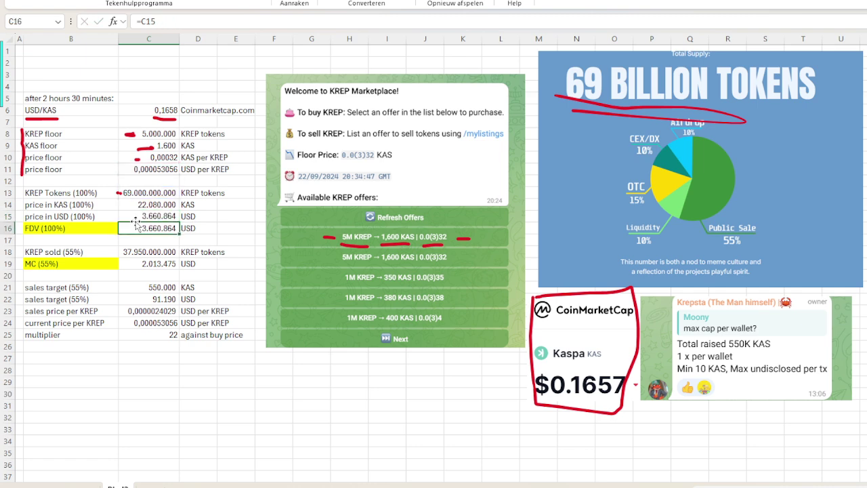
drag(70, 212, 211, 218)
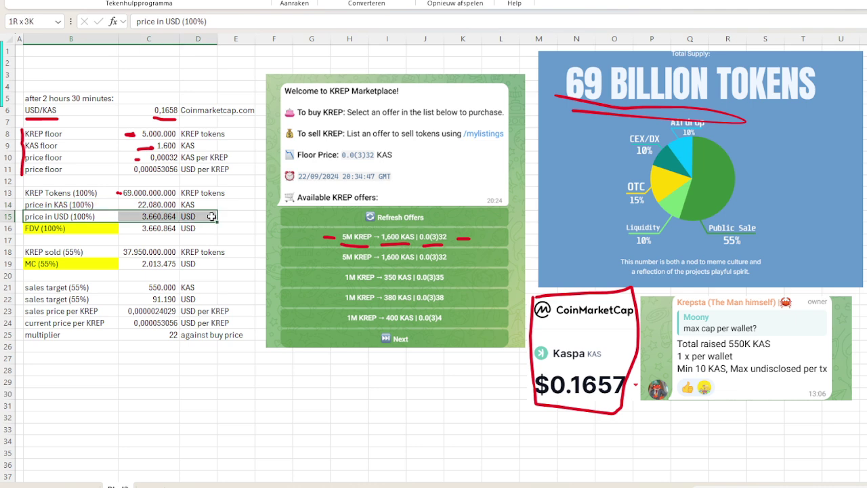
click(62, 228)
drag(61, 228, 189, 229)
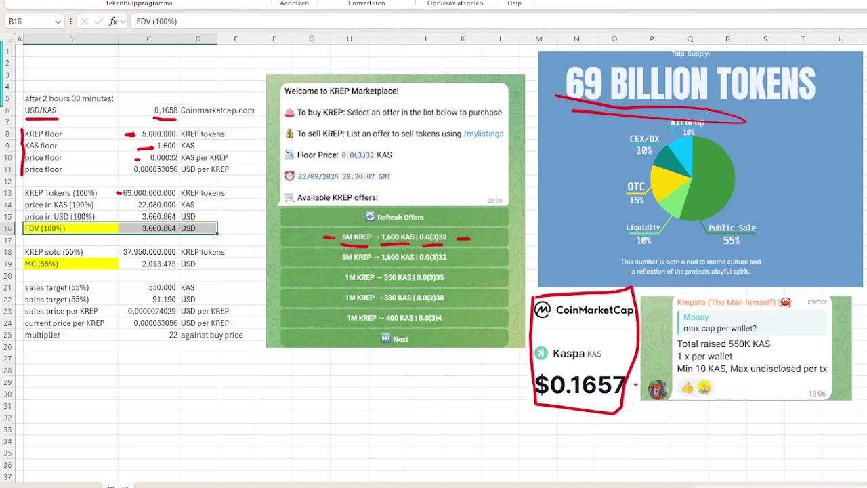
Underline the 55% Public Sale share on the pie chart and inspect the KREP sold (55%) formula
drag(715, 249, 773, 249)
click(153, 250)
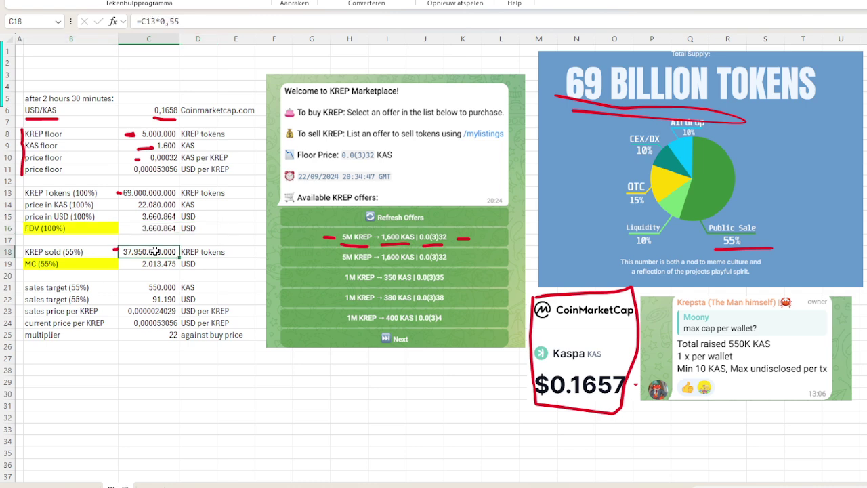
double_click(155, 251)
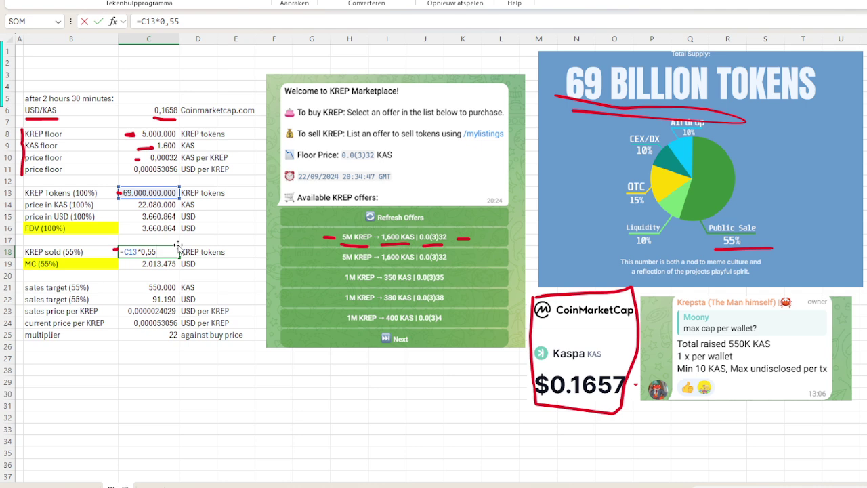
key(Return)
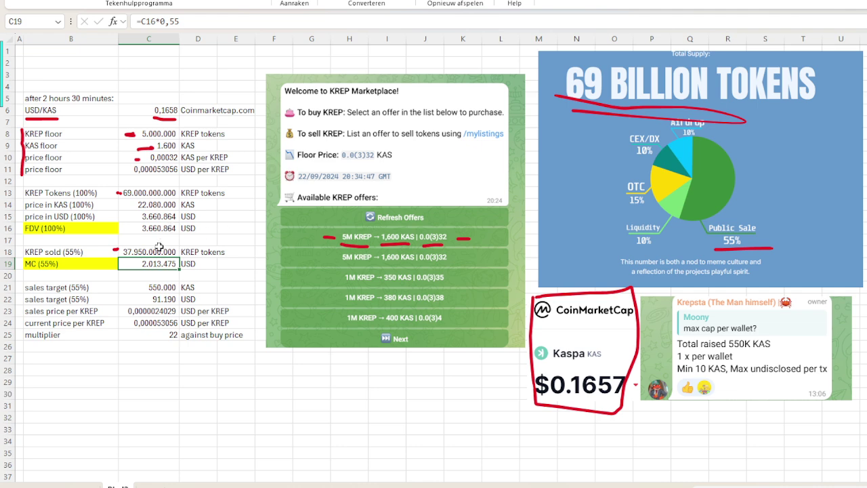
Inspect the MC (55%) formula and point out the KREP sold and MC values
double_click(153, 264)
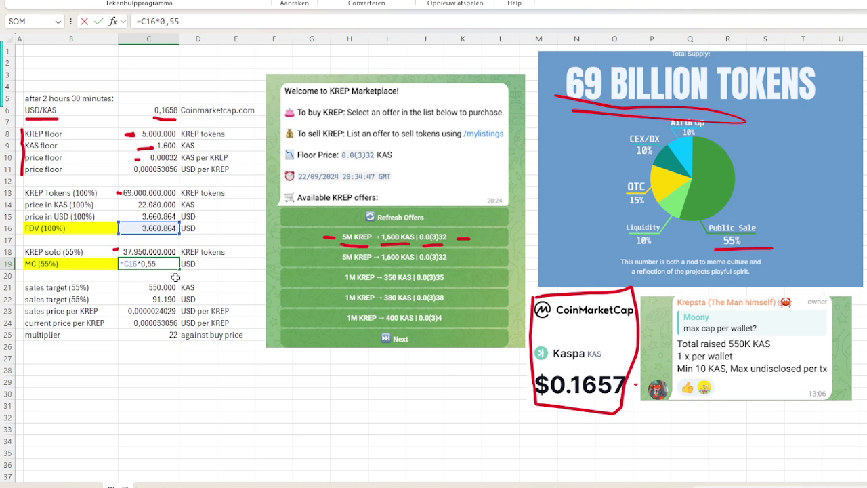
key(Return)
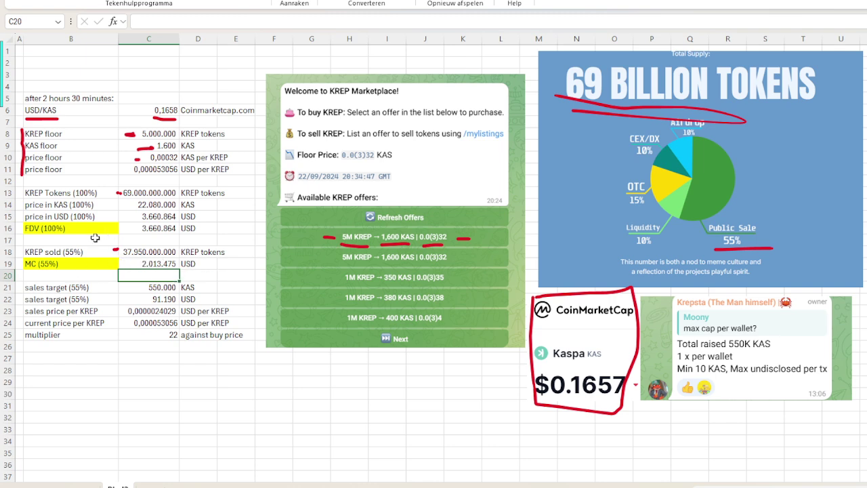
click(135, 250)
click(136, 263)
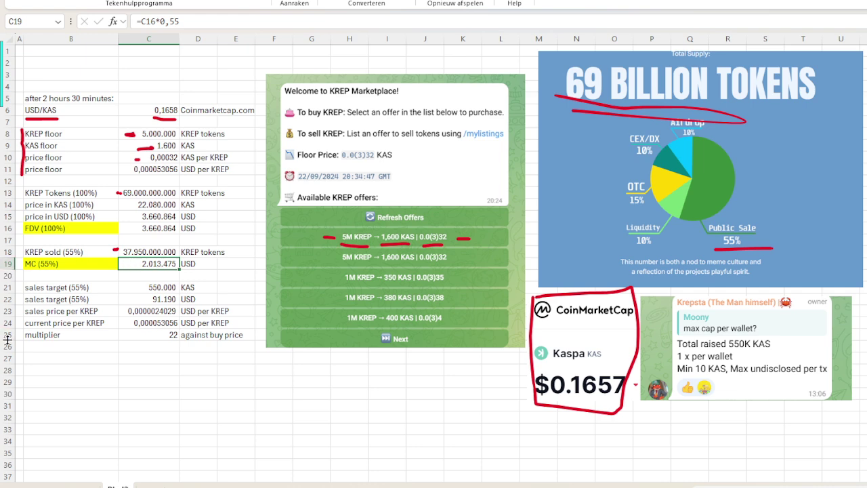
Shift the picture of the total-raised chat message slightly toward the CoinMarketCap picture
mouse_move(681, 338)
mouse_down()
mouse_move(640, 338)
mouse_move(675, 339)
mouse_up()
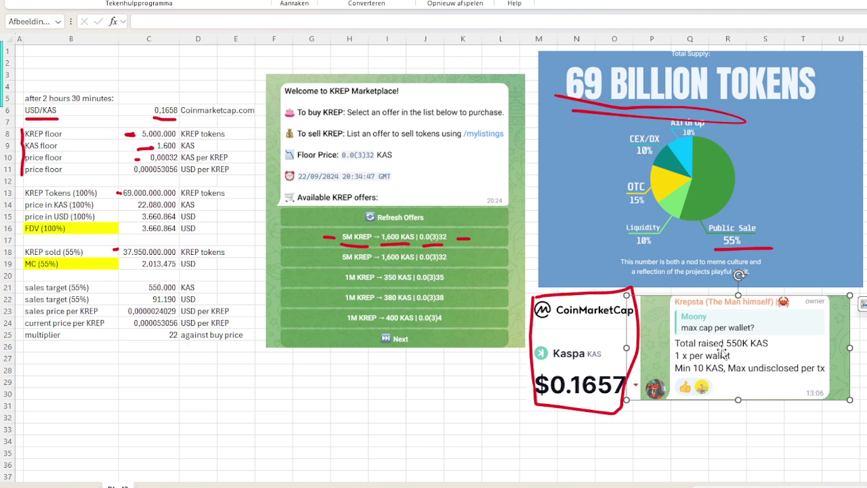
Point out the sales target in KAS and inspect the formula that converts it to USD
click(143, 287)
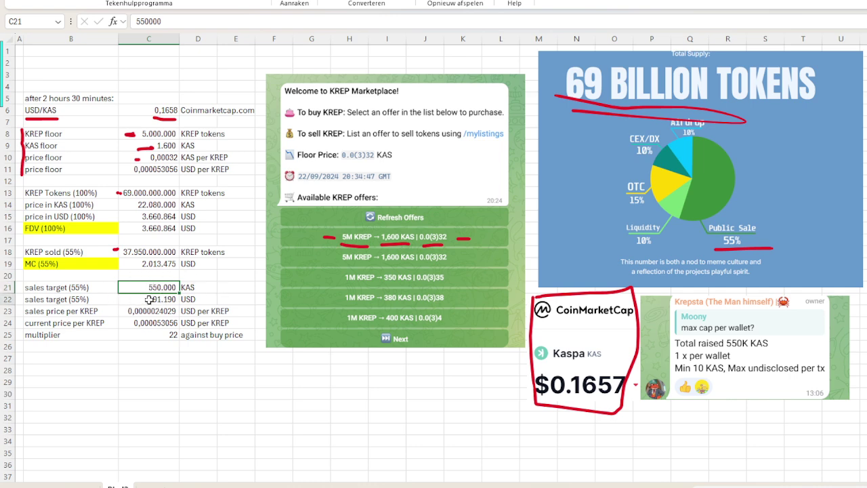
double_click(148, 299)
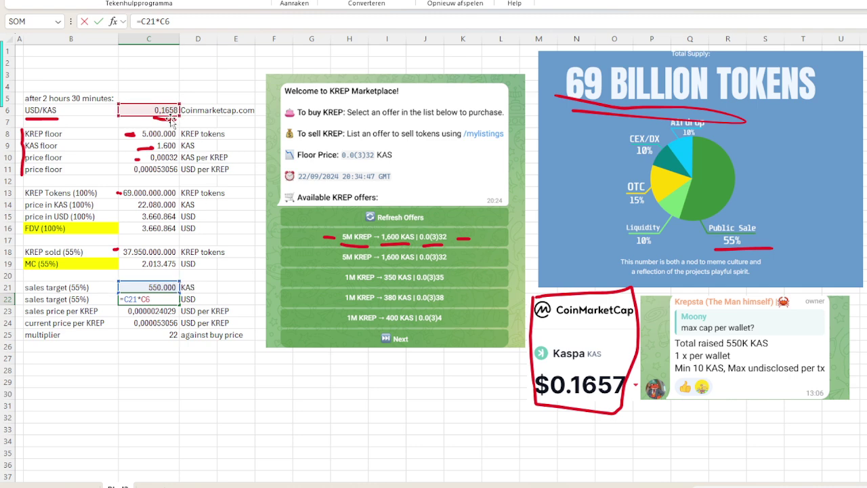
key(Return)
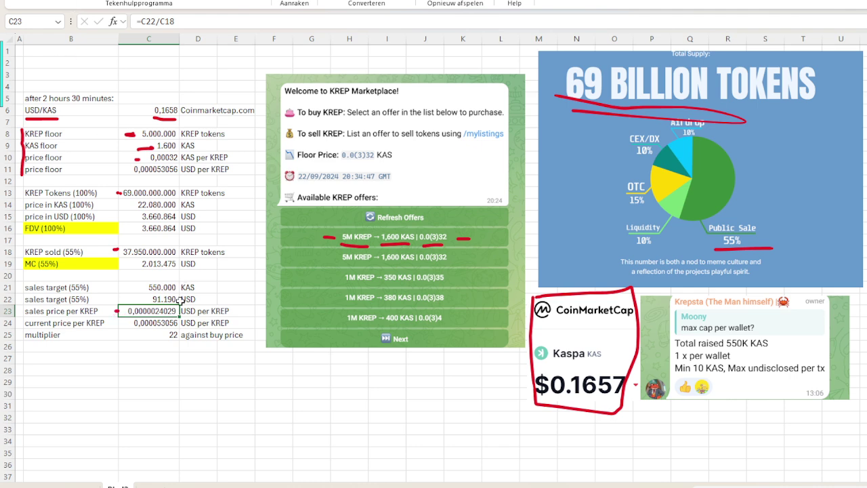
Inspect the formulas behind the sales price per KREP and the current price per KREP
double_click(160, 310)
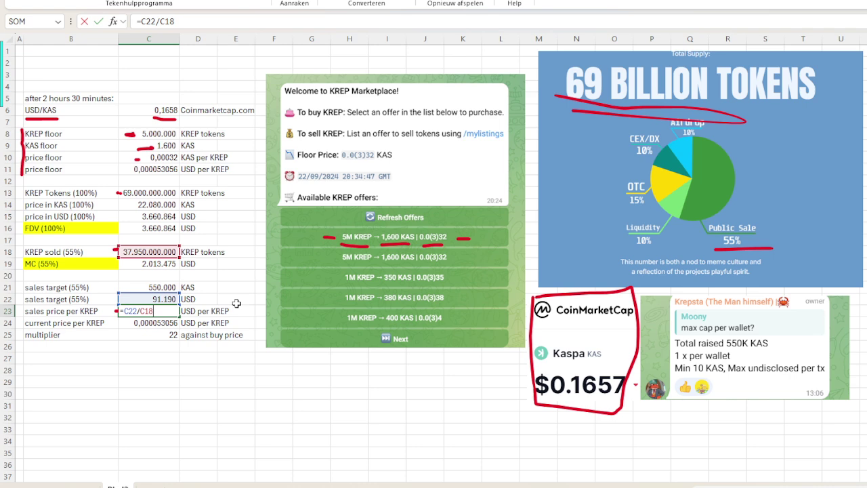
key(Return)
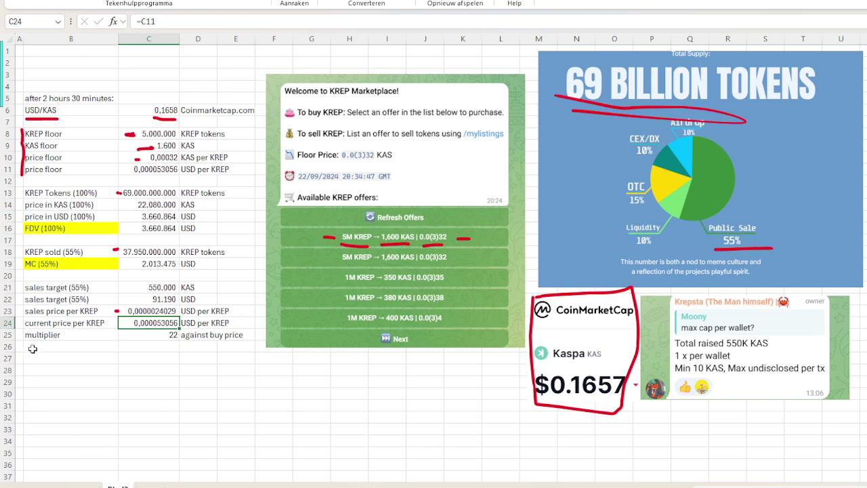
double_click(166, 323)
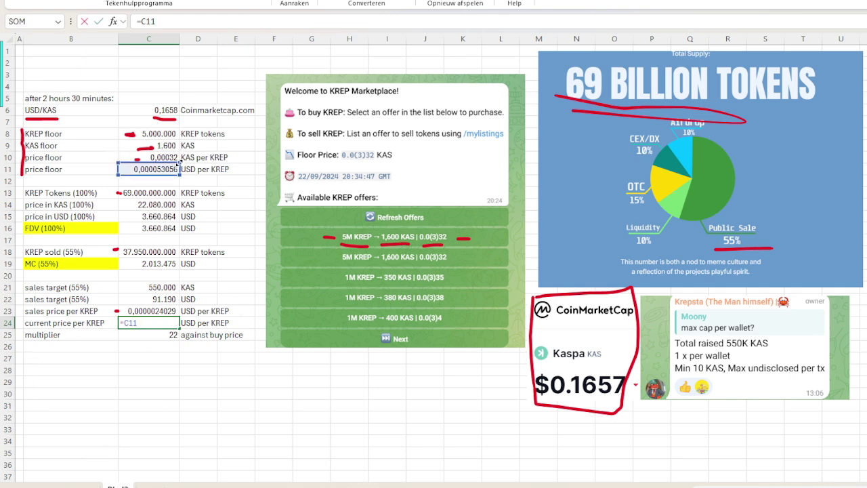
key(Return)
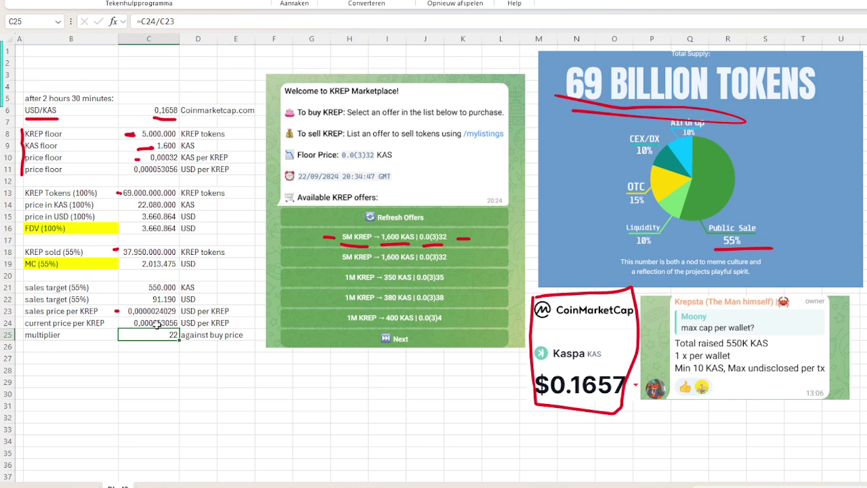
Inspect the multiplier formula and point out the "after 2 hours 30 minutes:" label
double_click(158, 335)
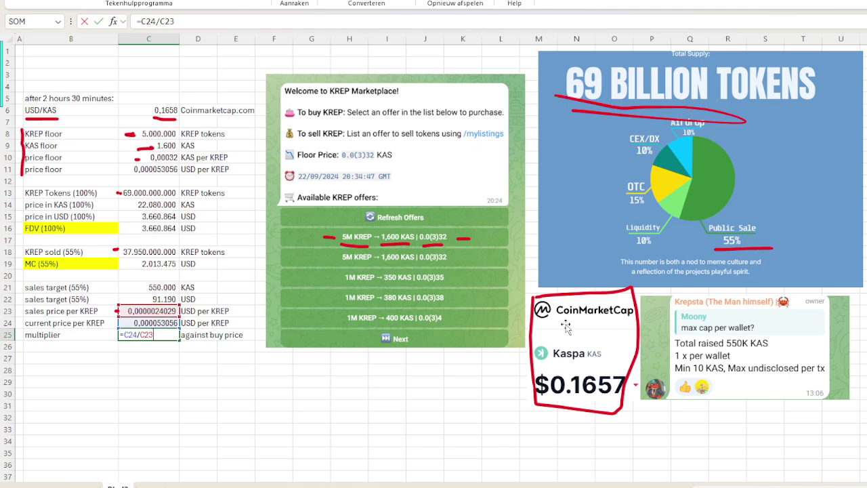
key(Return)
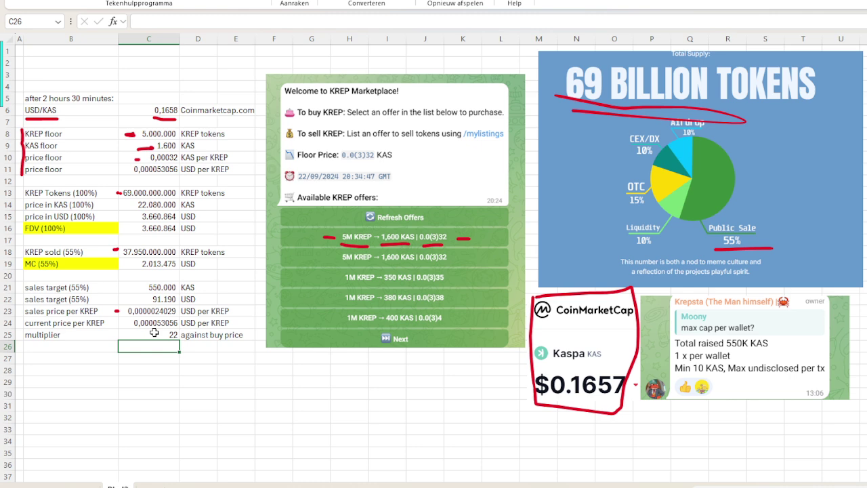
click(57, 100)
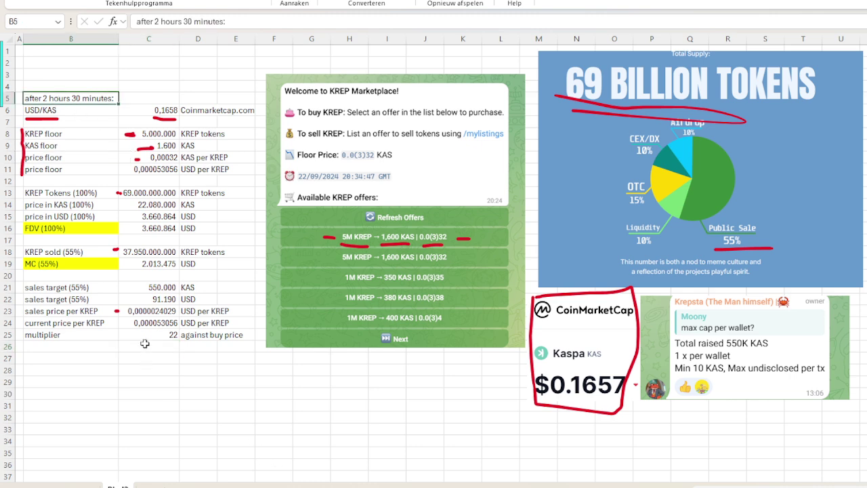
Enter 22x in cell C26, directly below the multiplier value
click(146, 336)
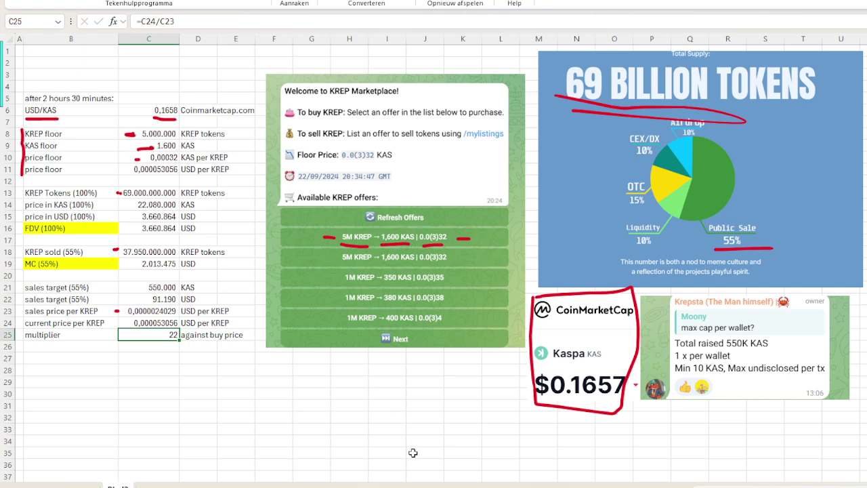
key(Down)
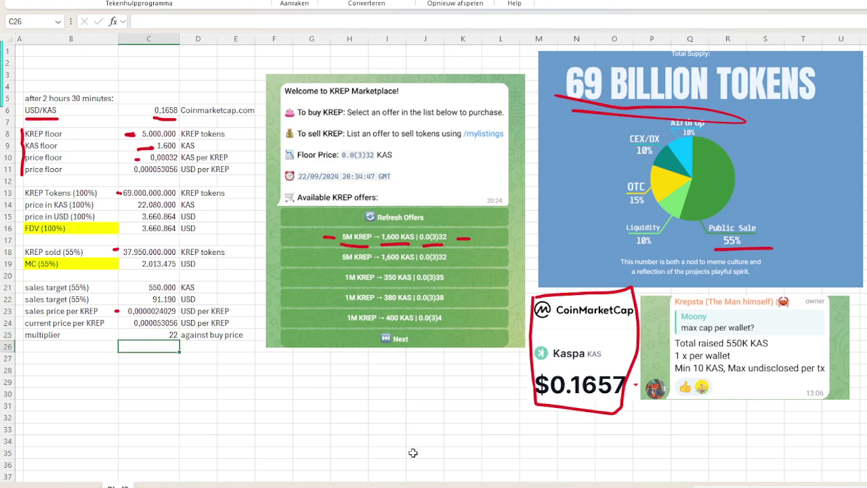
text(22x)
key(Return)
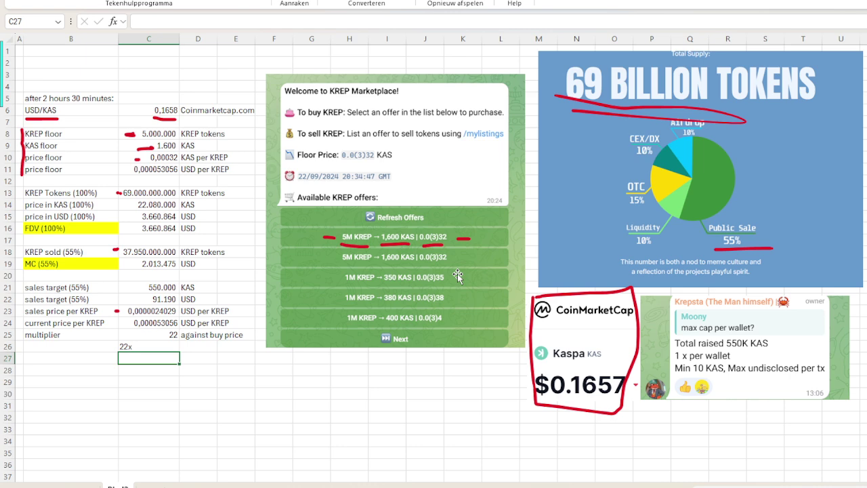
Enter 77 in the empty cell G29 below the KREP Marketplace picture
click(312, 379)
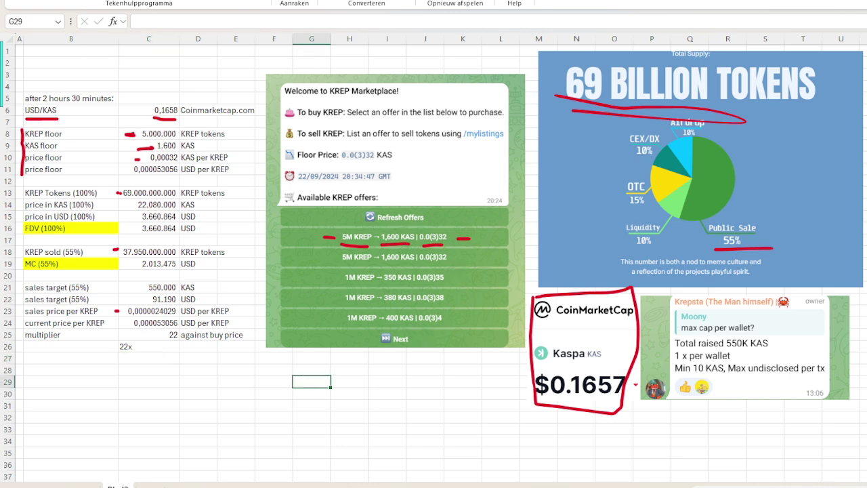
text(77)
key(Return)
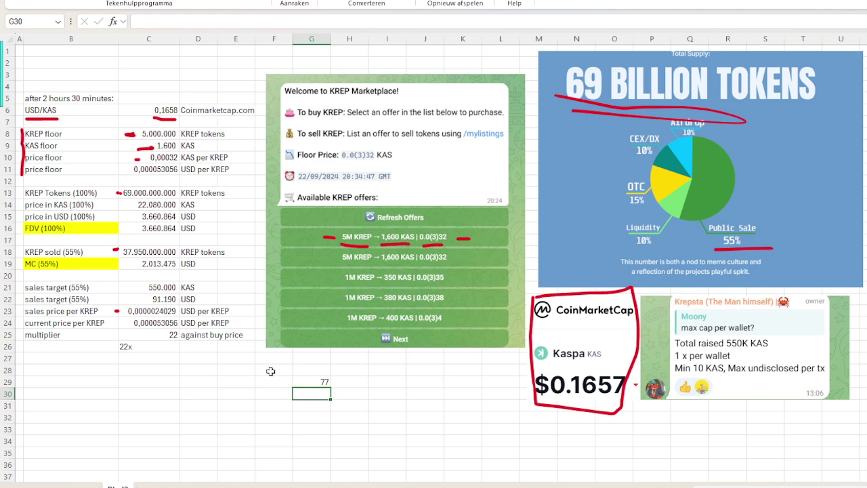
Point out the 22x note, the sales price per KREP and the multiplier value by selecting their cells
click(123, 347)
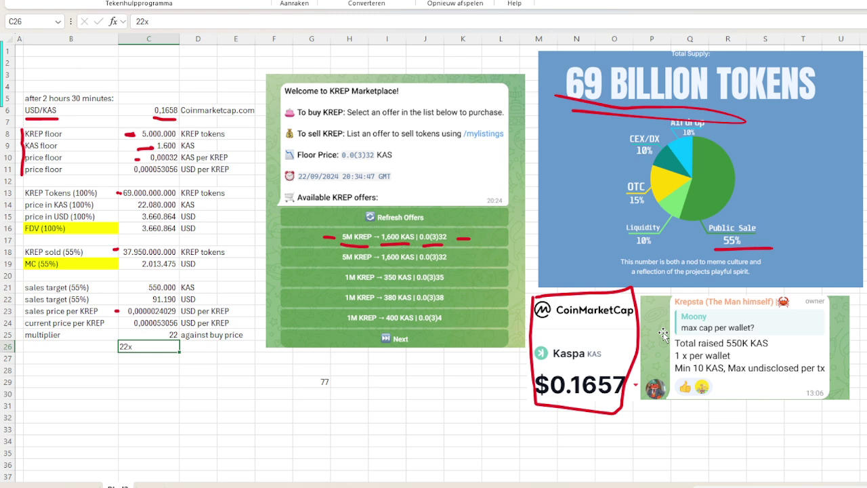
key(Return)
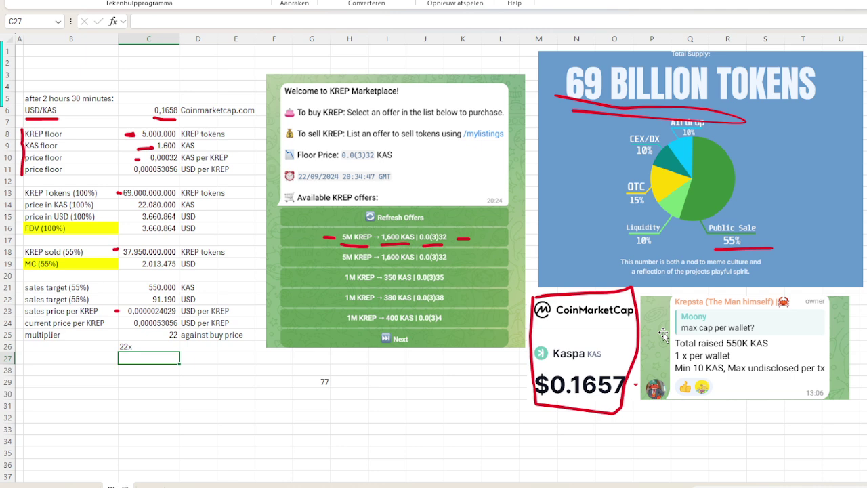
click(147, 311)
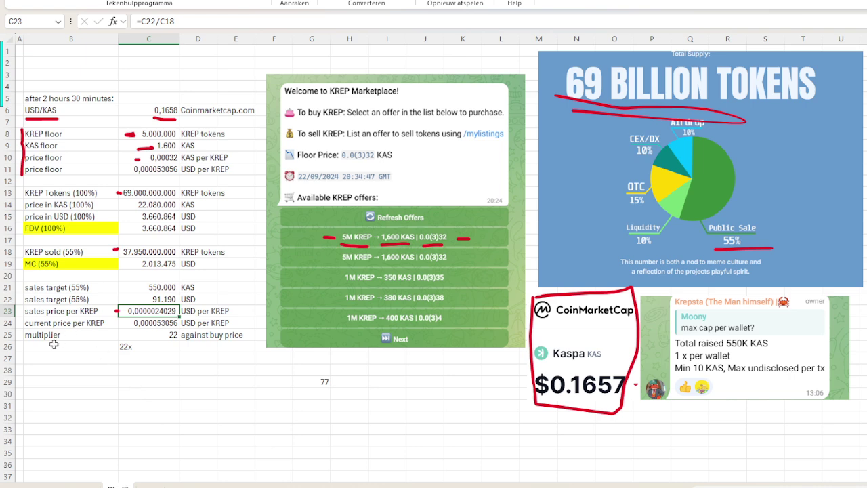
click(132, 337)
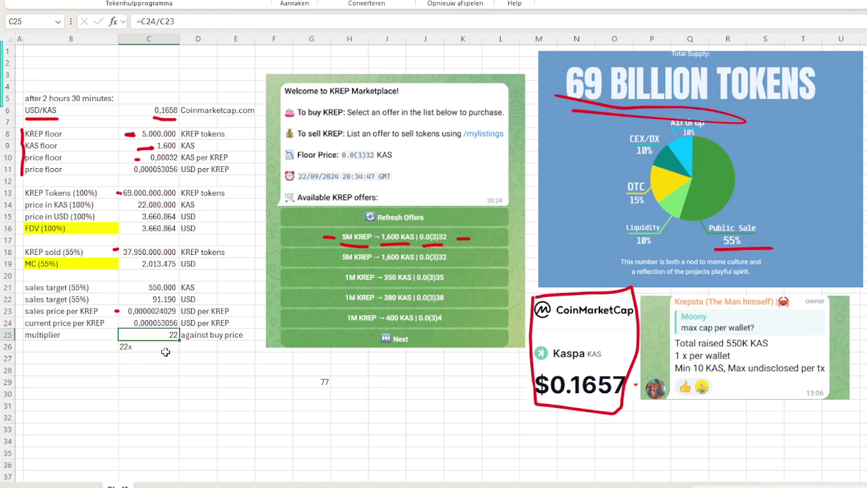